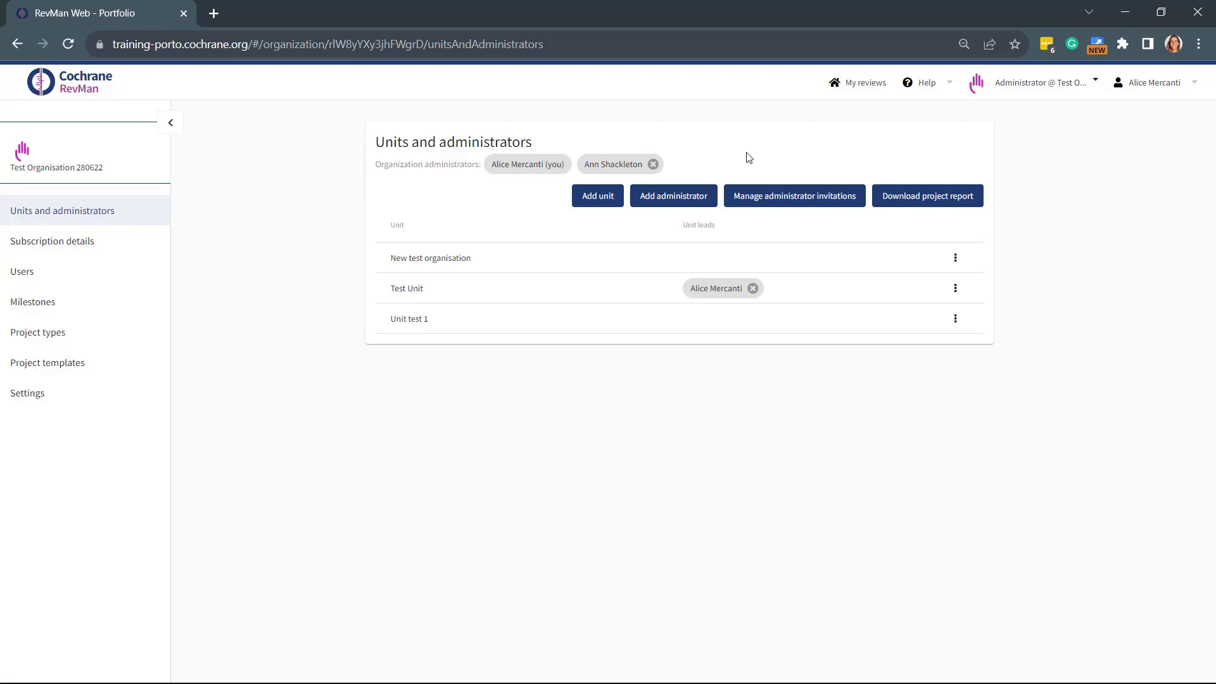
Step: Open the Test Unit portfolio, check its Not started, Assessment due and Complete lists, then its Tasks page
left_click(489, 299)
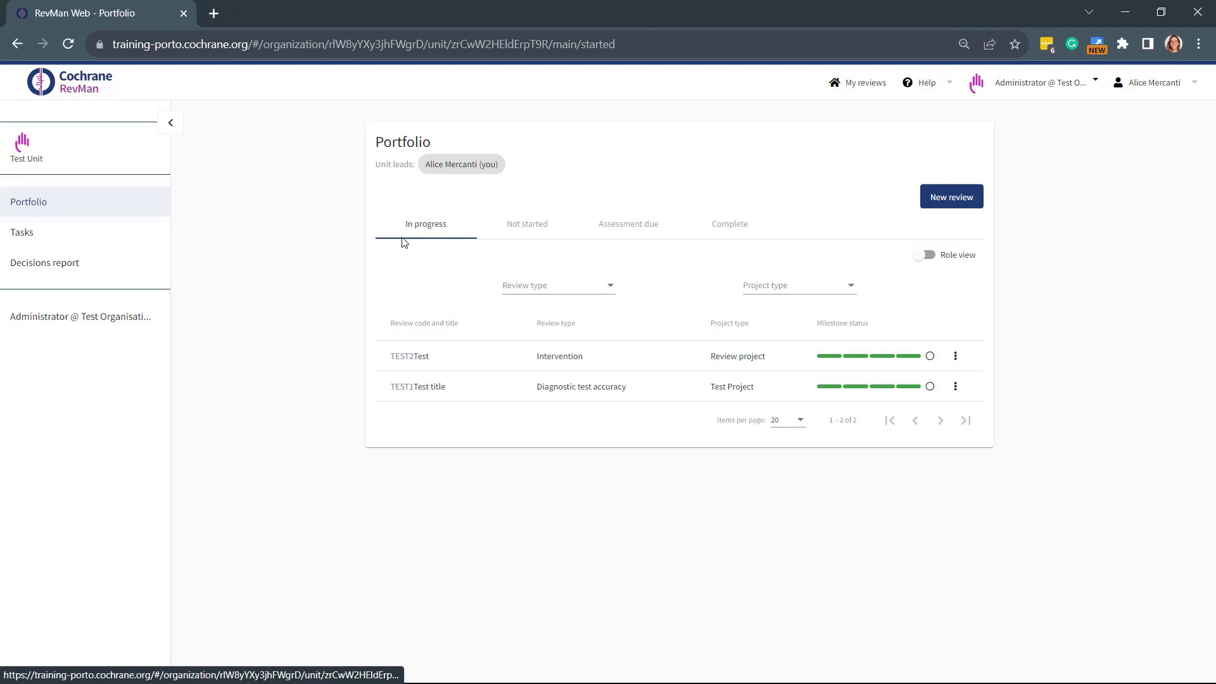
left_click(506, 231)
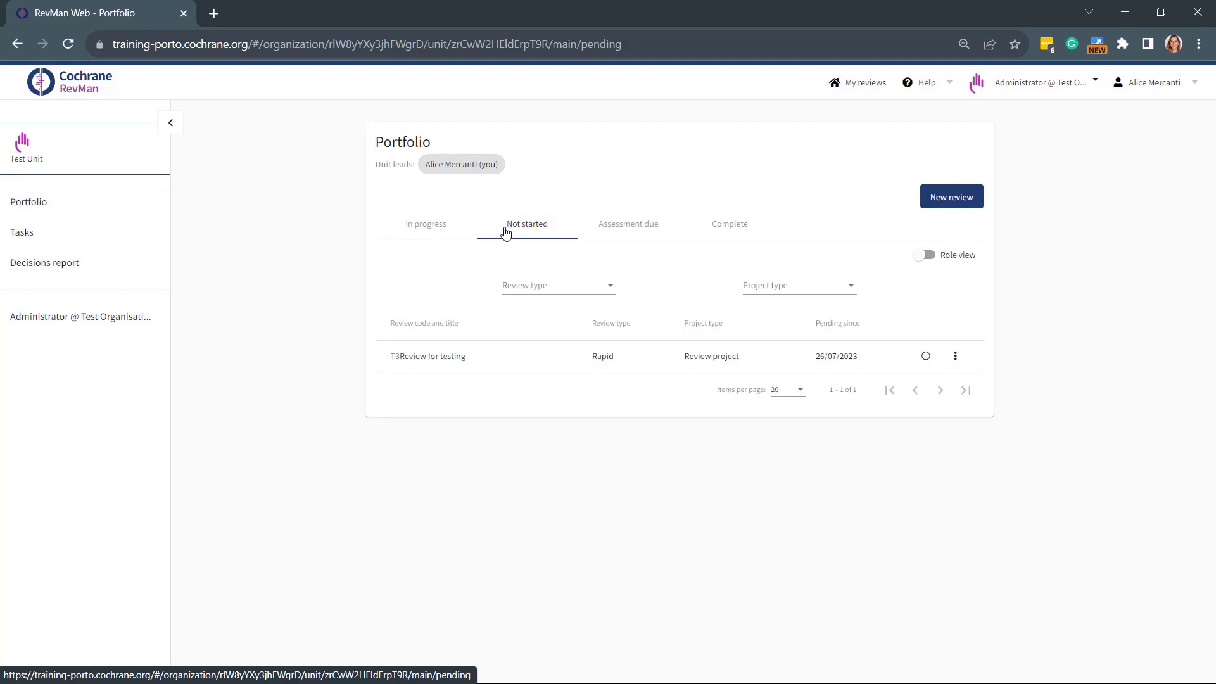
left_click(616, 232)
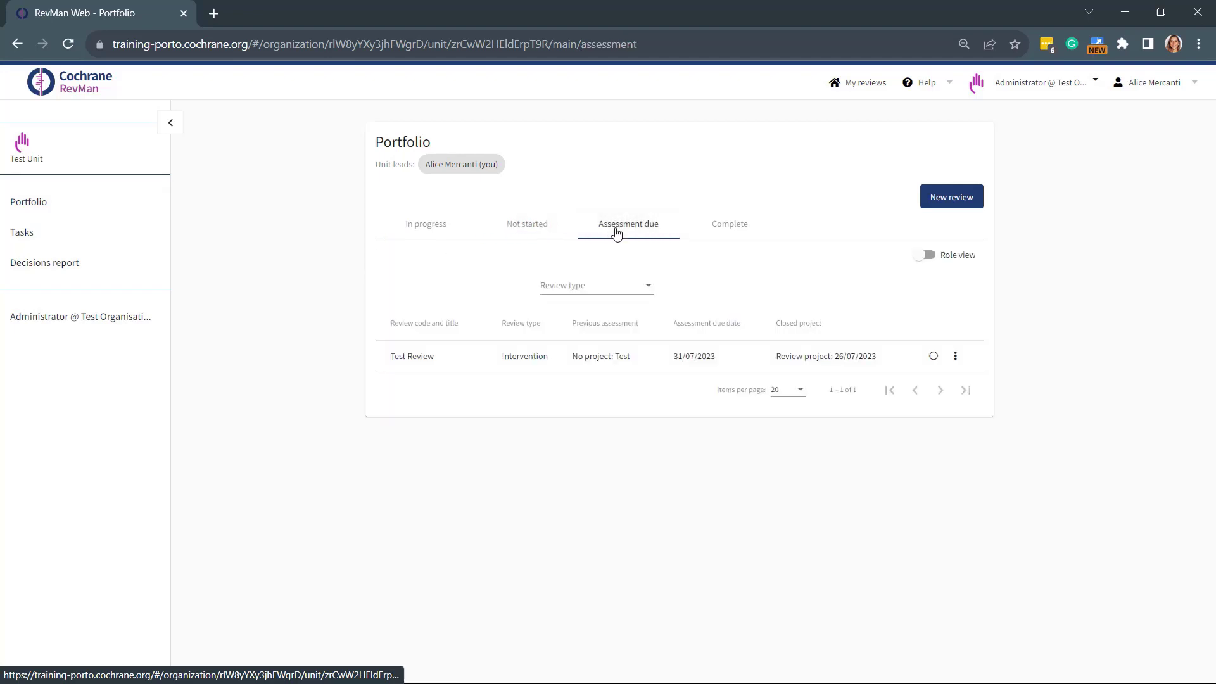
left_click(723, 236)
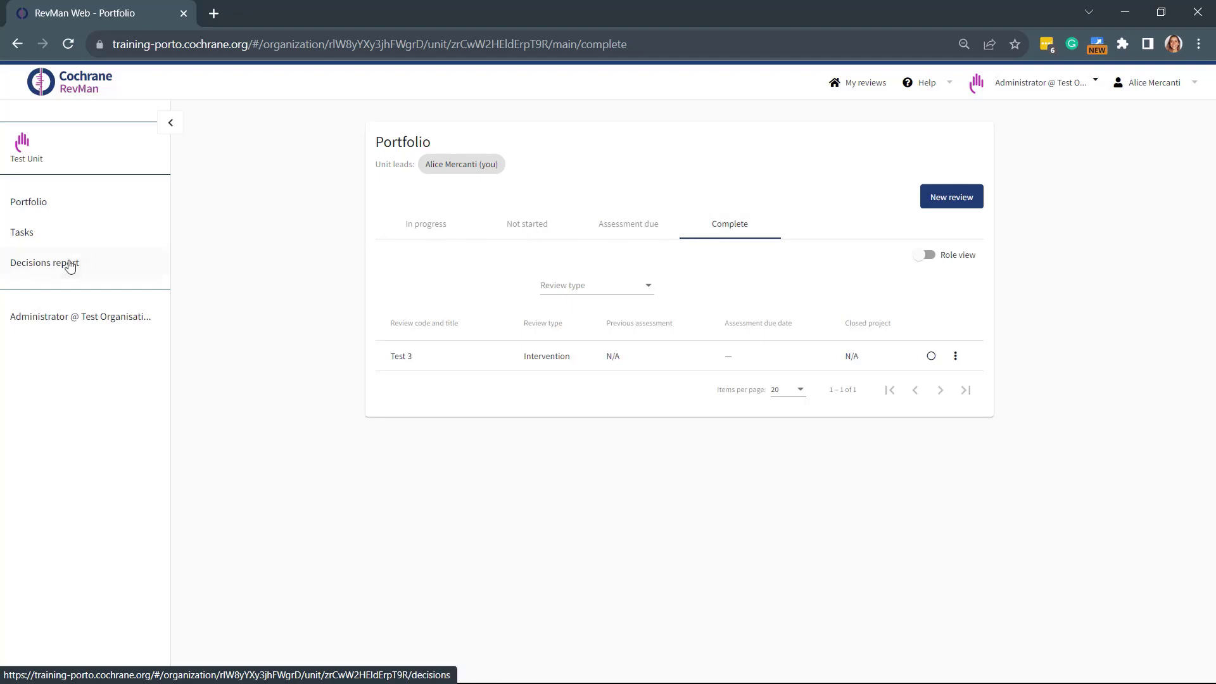
left_click(54, 246)
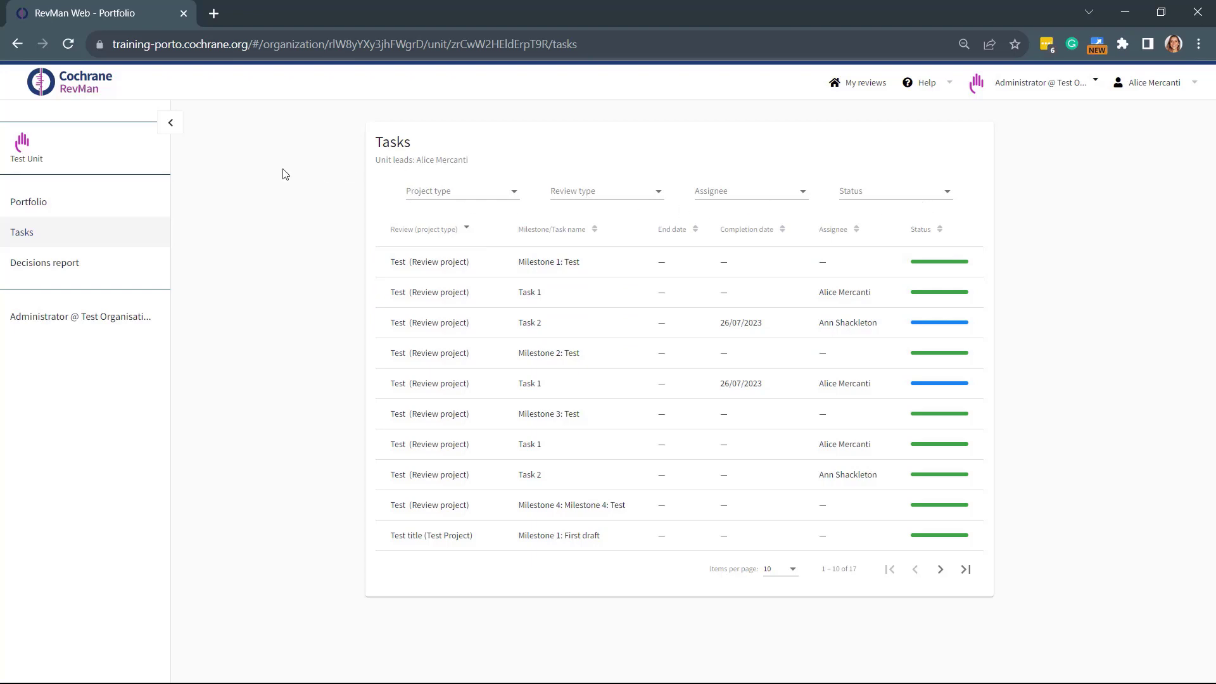
Step: Add an Intervention review titled 'Test review' with code TEST3, keeping Initiate project ticked
left_click(131, 200)
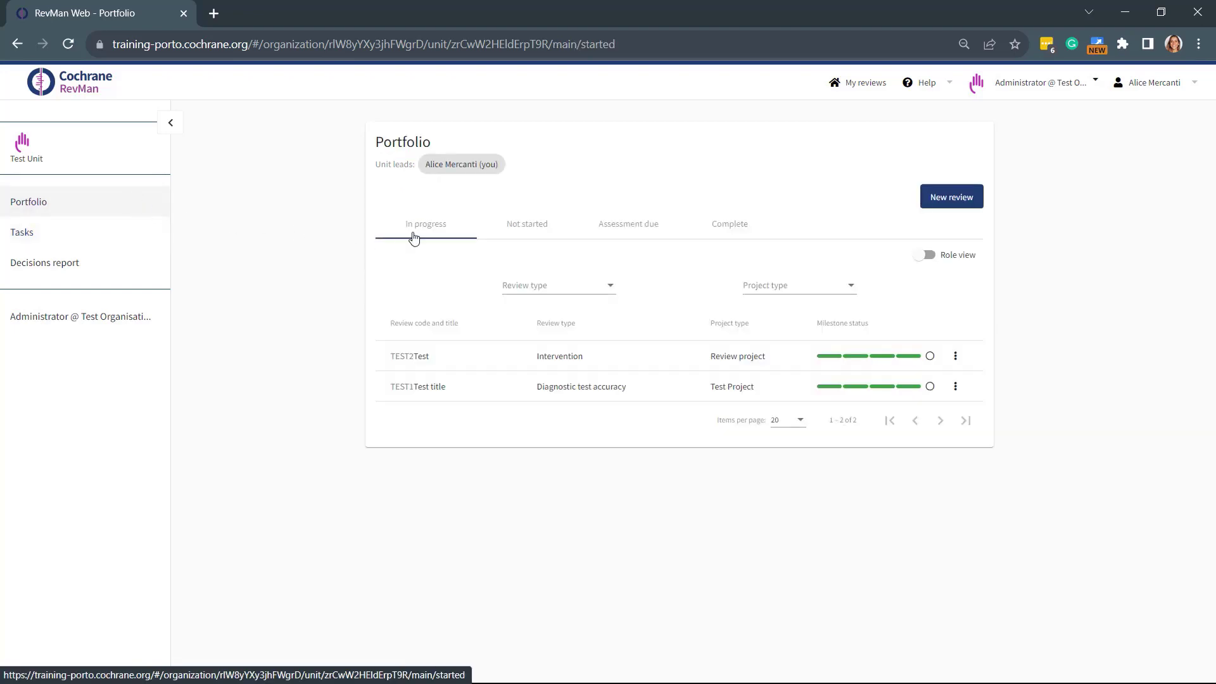
left_click(939, 207)
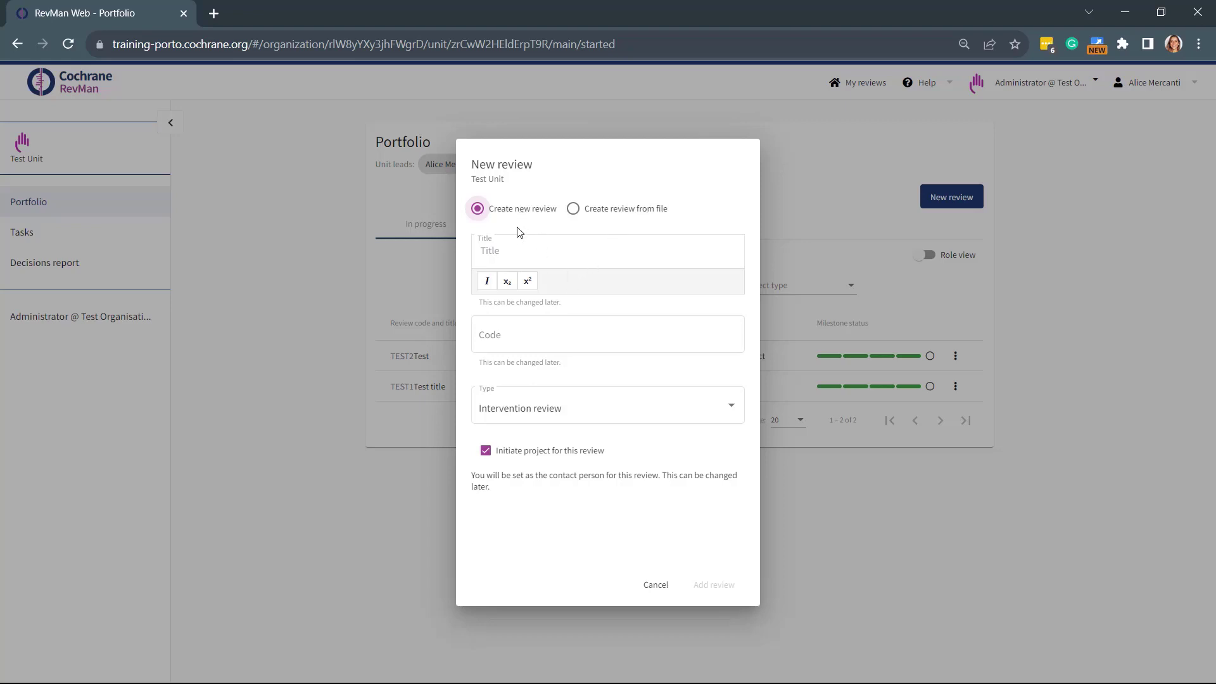
left_click(520, 250)
type("T")
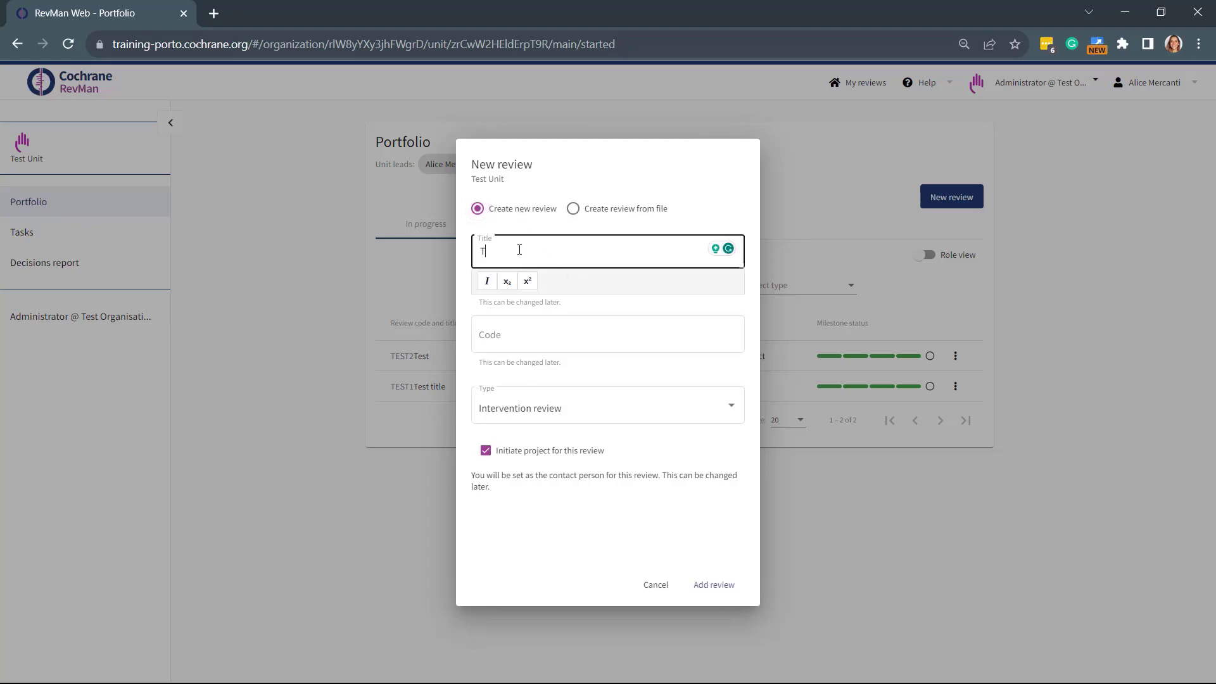
type("est review")
left_click(532, 336)
type("TE")
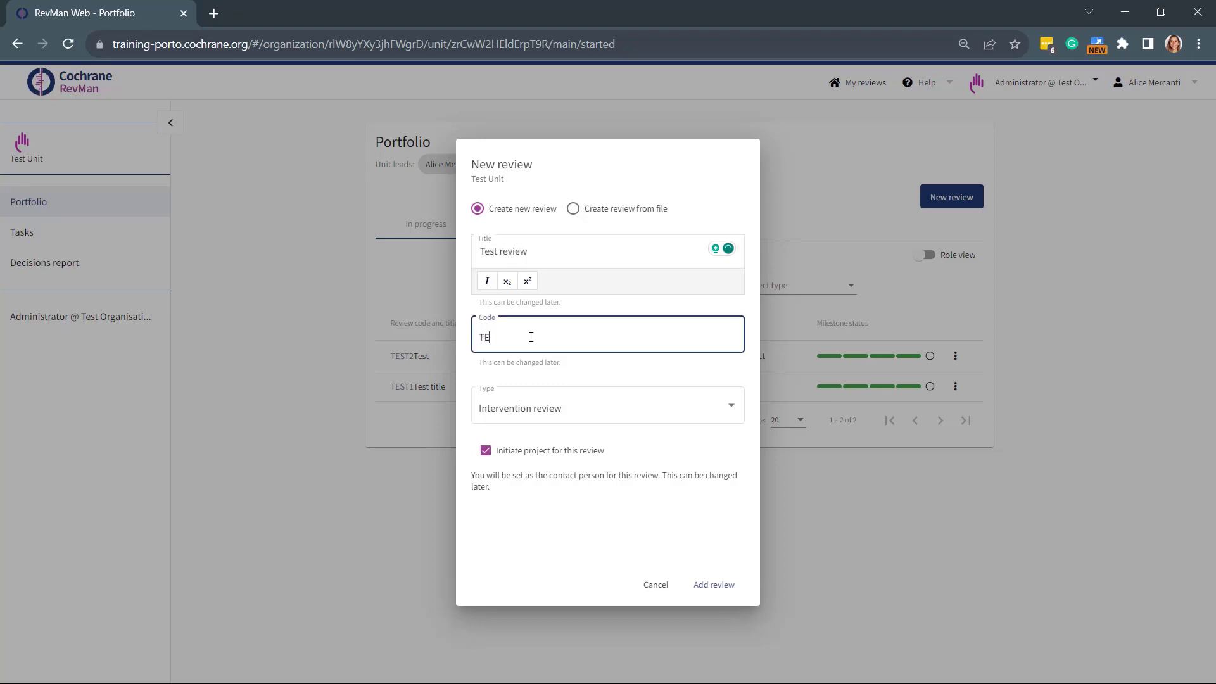
type("ST3")
left_click(576, 409)
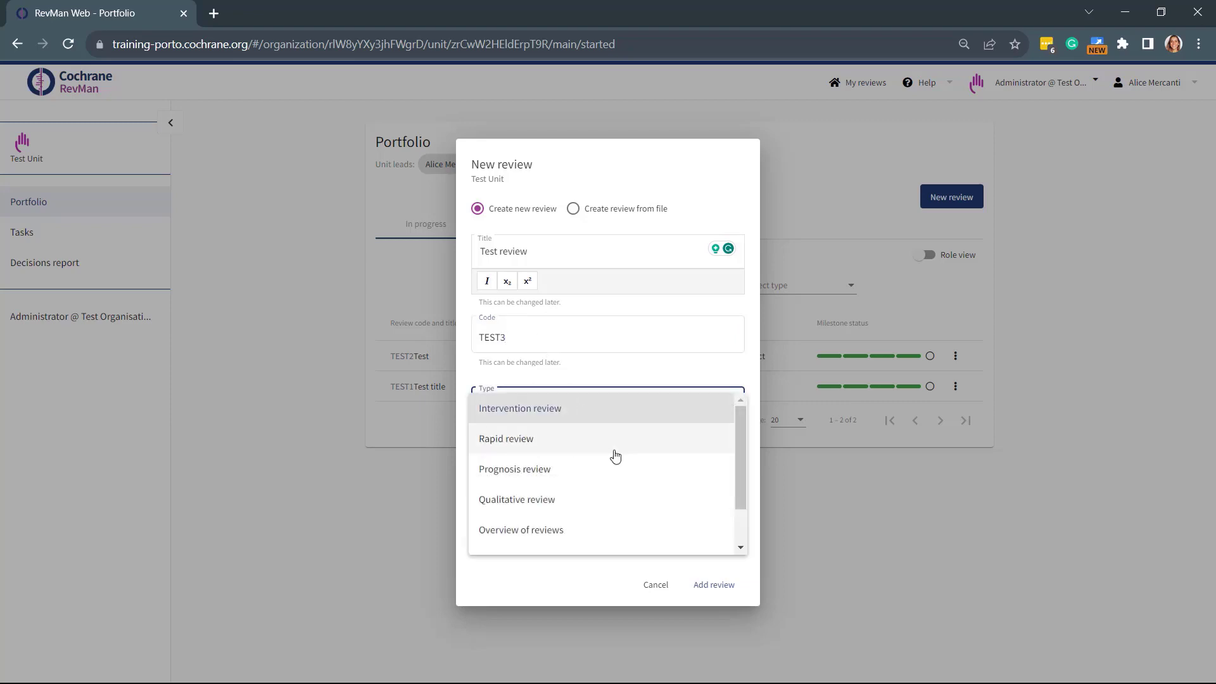
scroll(615, 456, "down", 2)
scroll(615, 455, "up", 2)
left_click(603, 418)
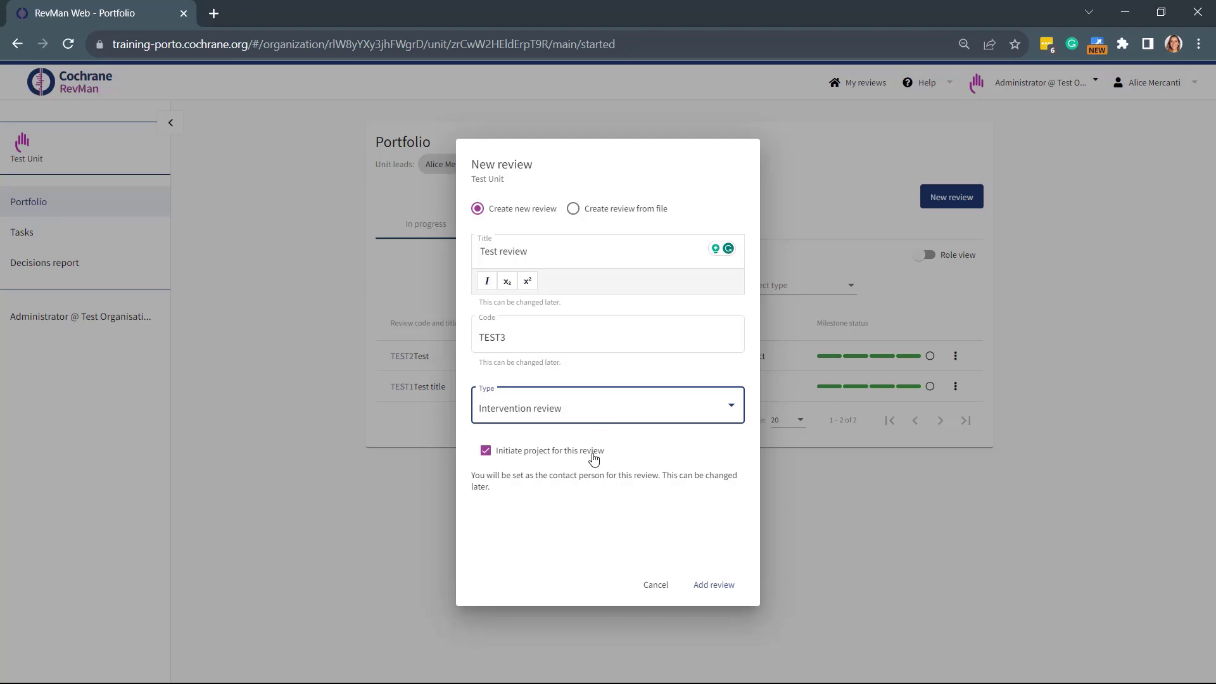
left_click(703, 585)
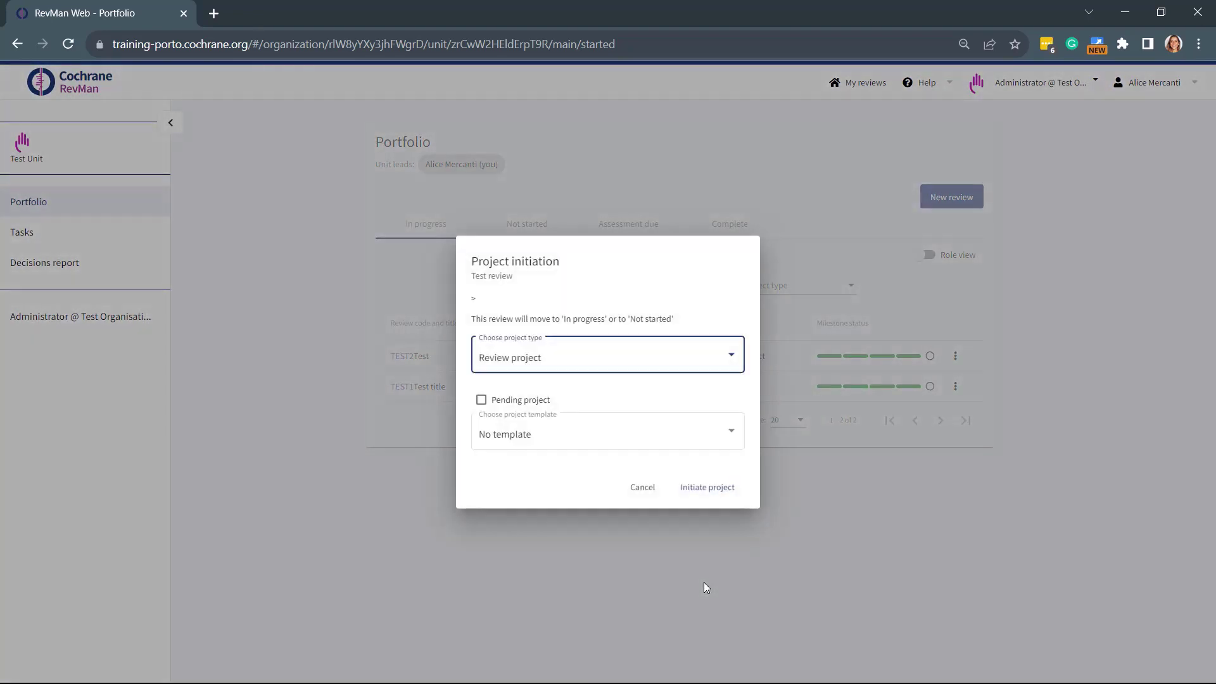
Step: Initiate a Test Project using the Test Project Template for Test review and acknowledge the success message
left_click(649, 308)
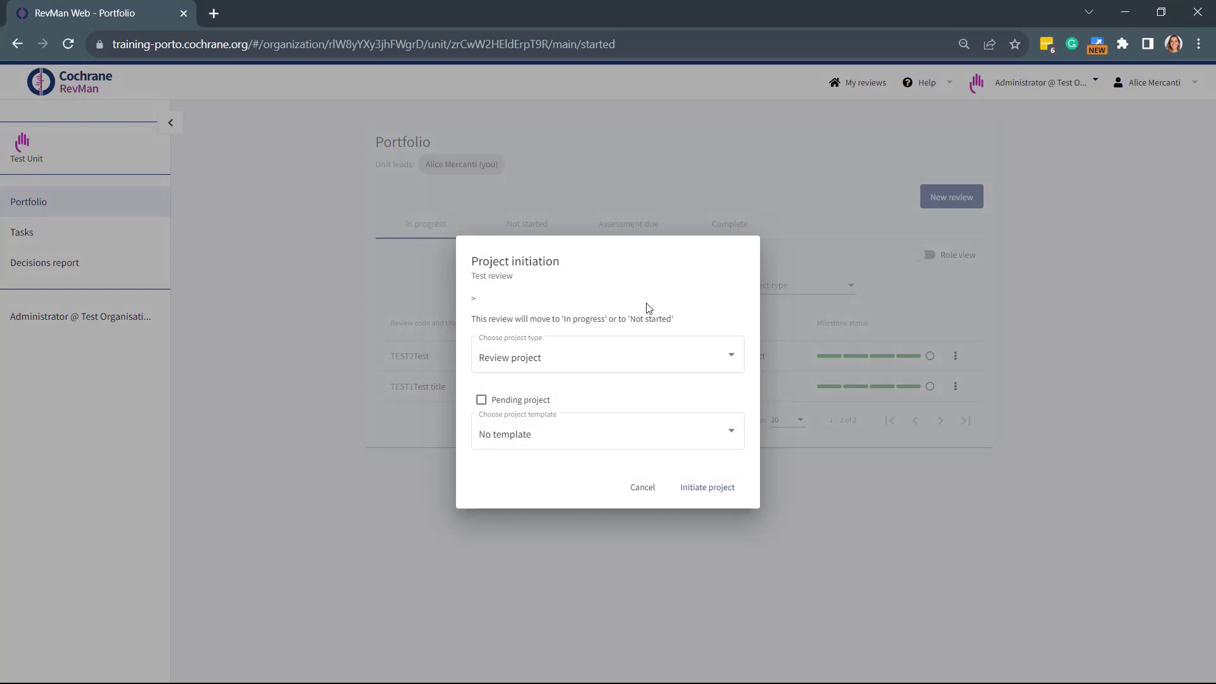
left_click(652, 355)
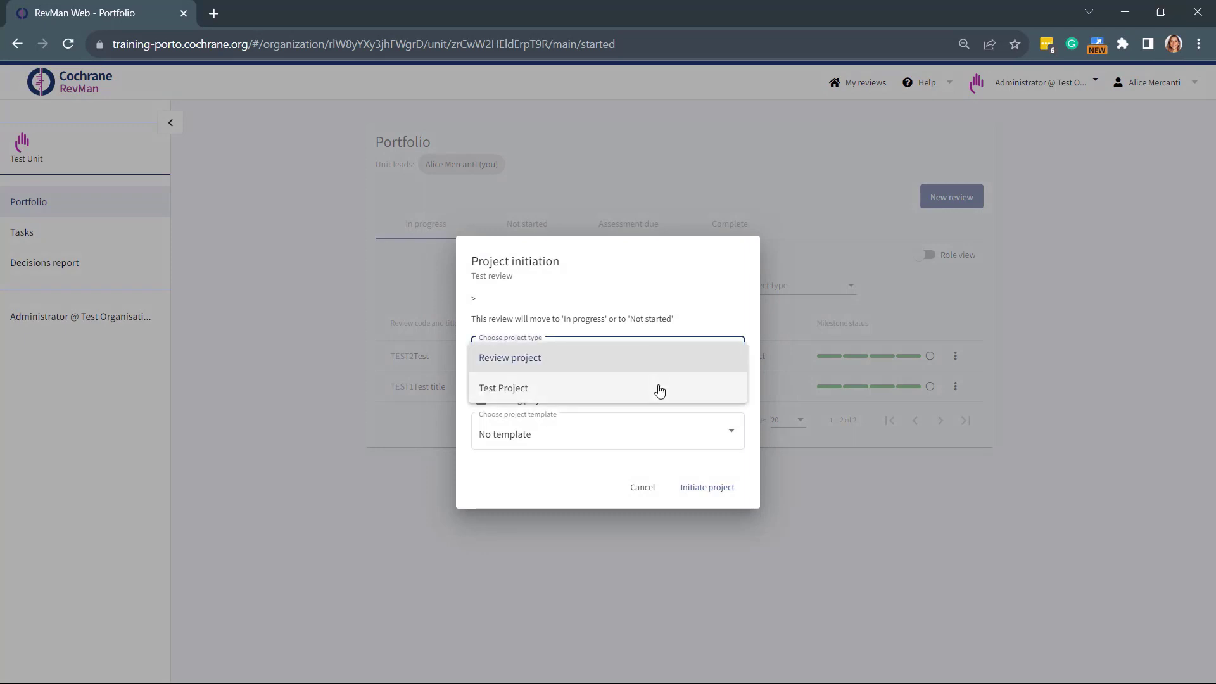
left_click(660, 388)
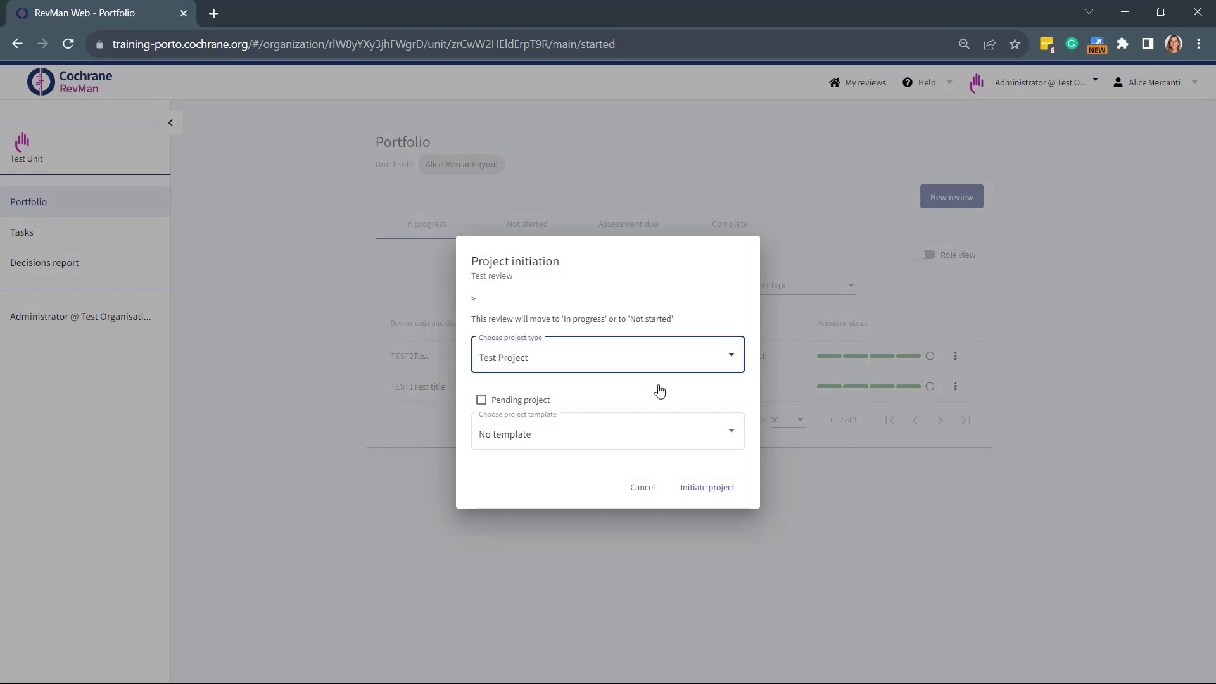
left_click(659, 438)
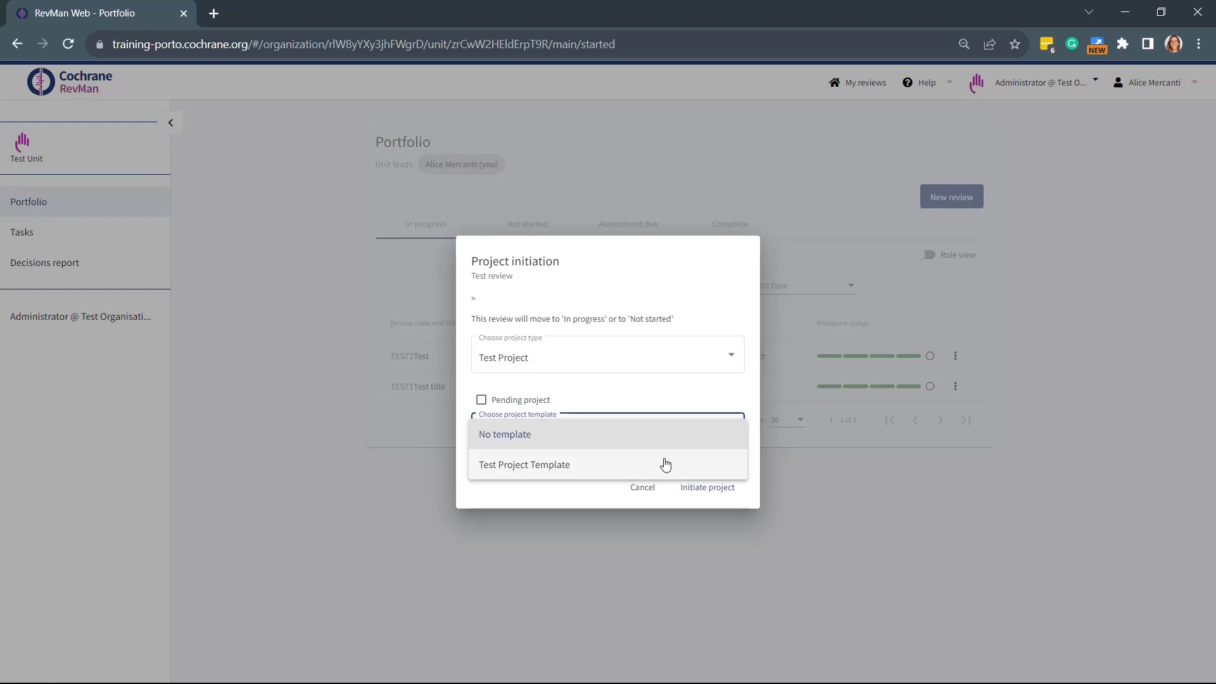
left_click(665, 464)
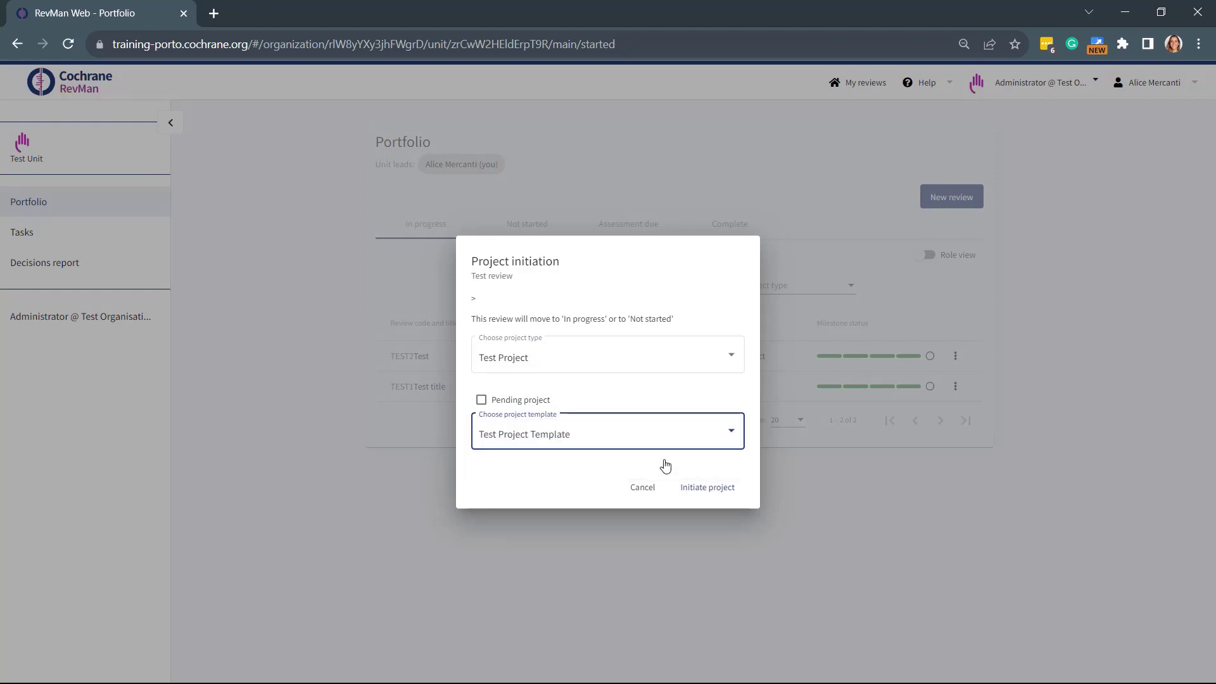
left_click(693, 493)
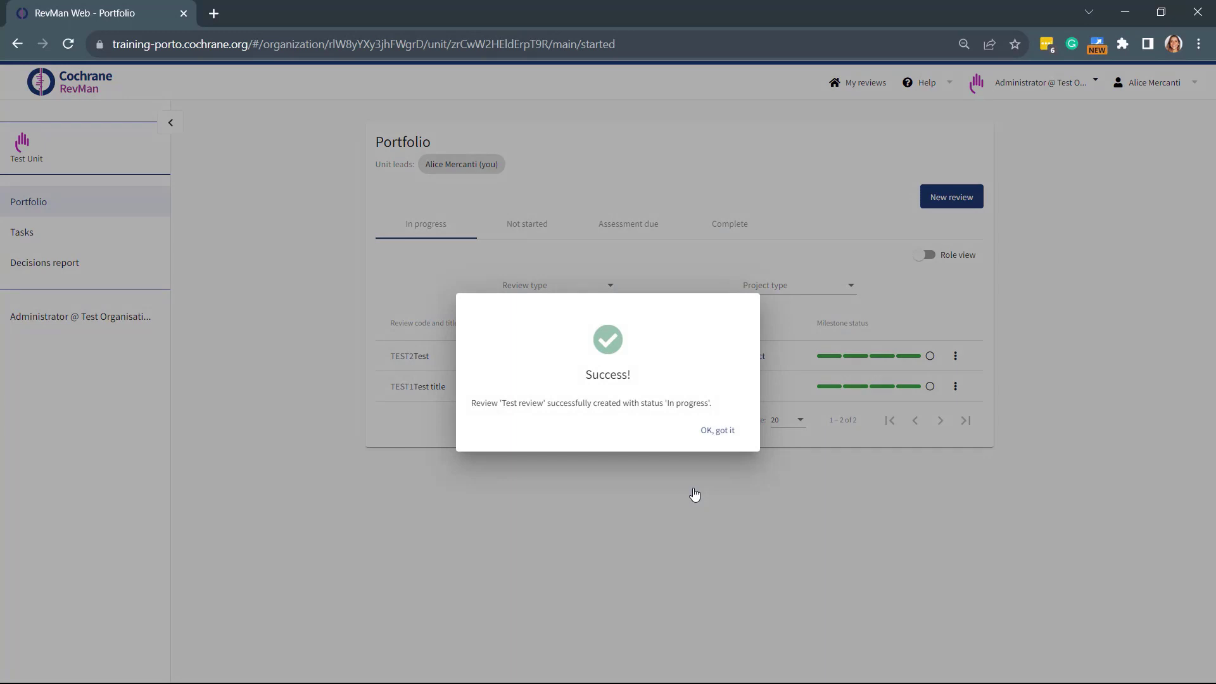
left_click(706, 436)
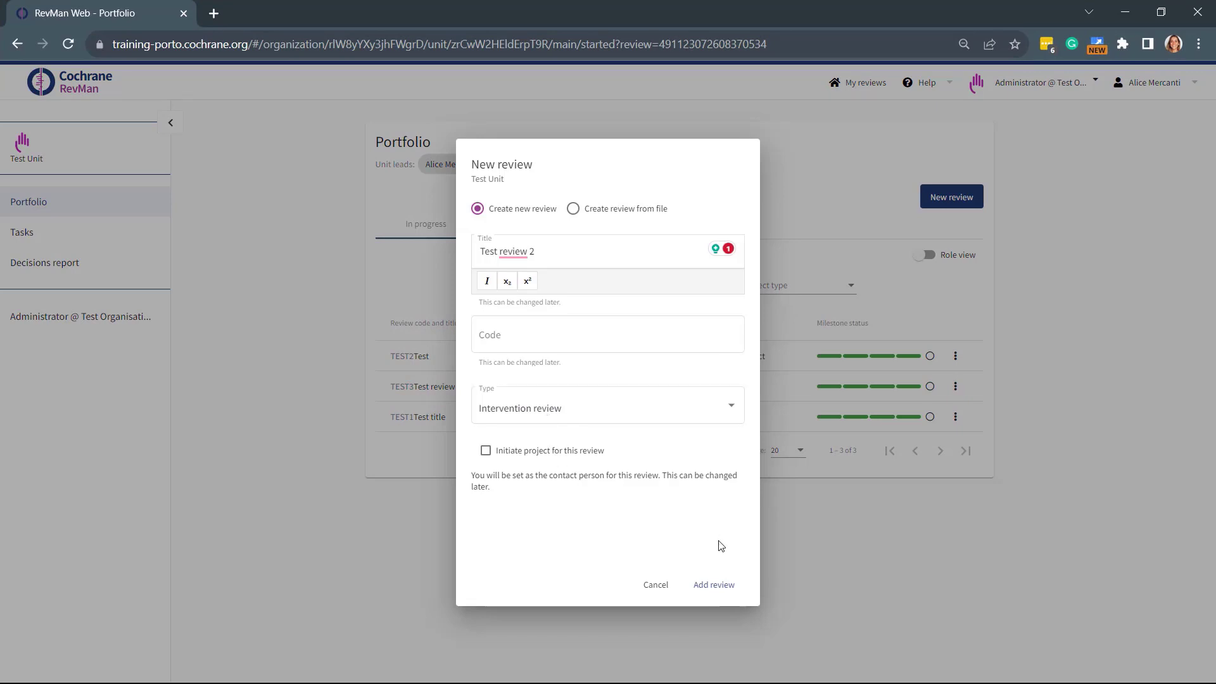
Step: Add 'Test review 2' to the portfolio and dismiss the review-created confirmation
left_click(720, 584)
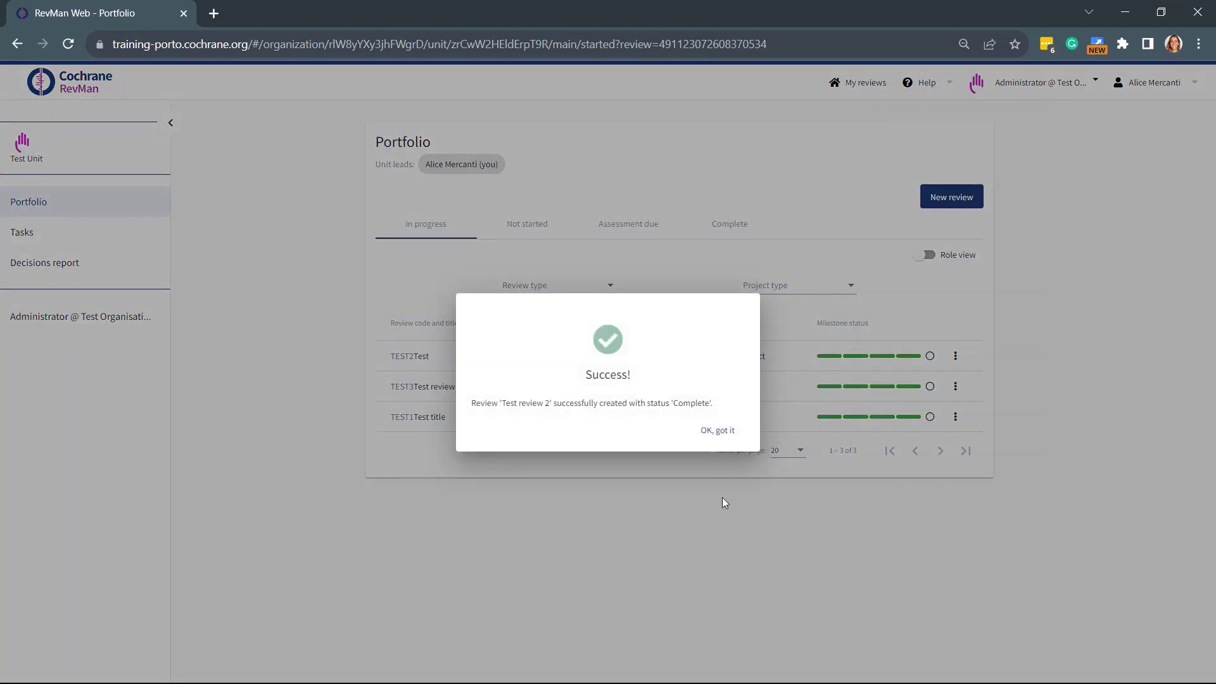
left_click(716, 431)
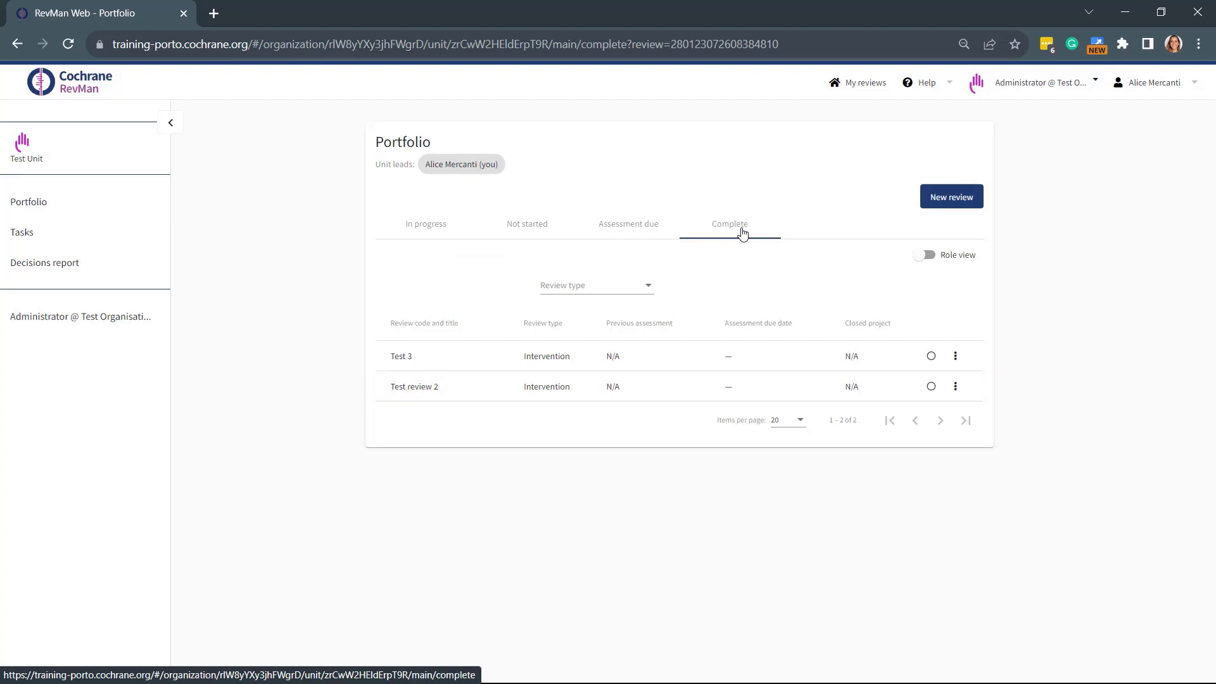
Step: Through Assess project status, start a Test Project with the Test Project Template for Test review 2
left_click(955, 387)
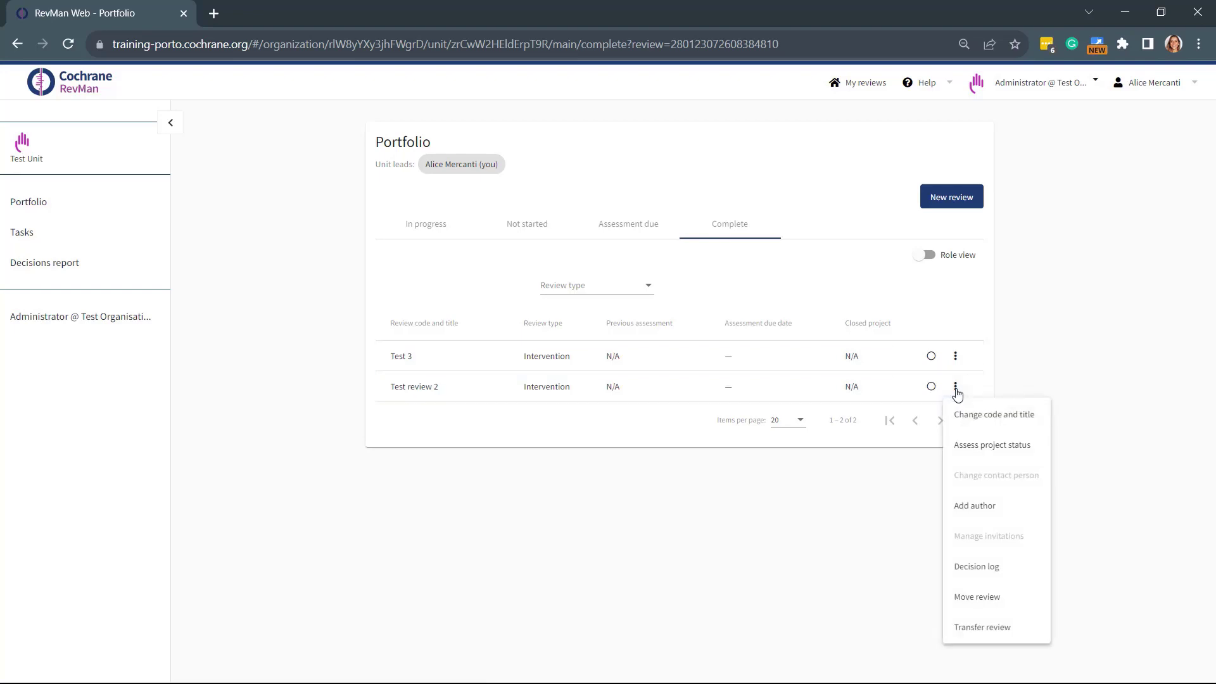
left_click(1009, 452)
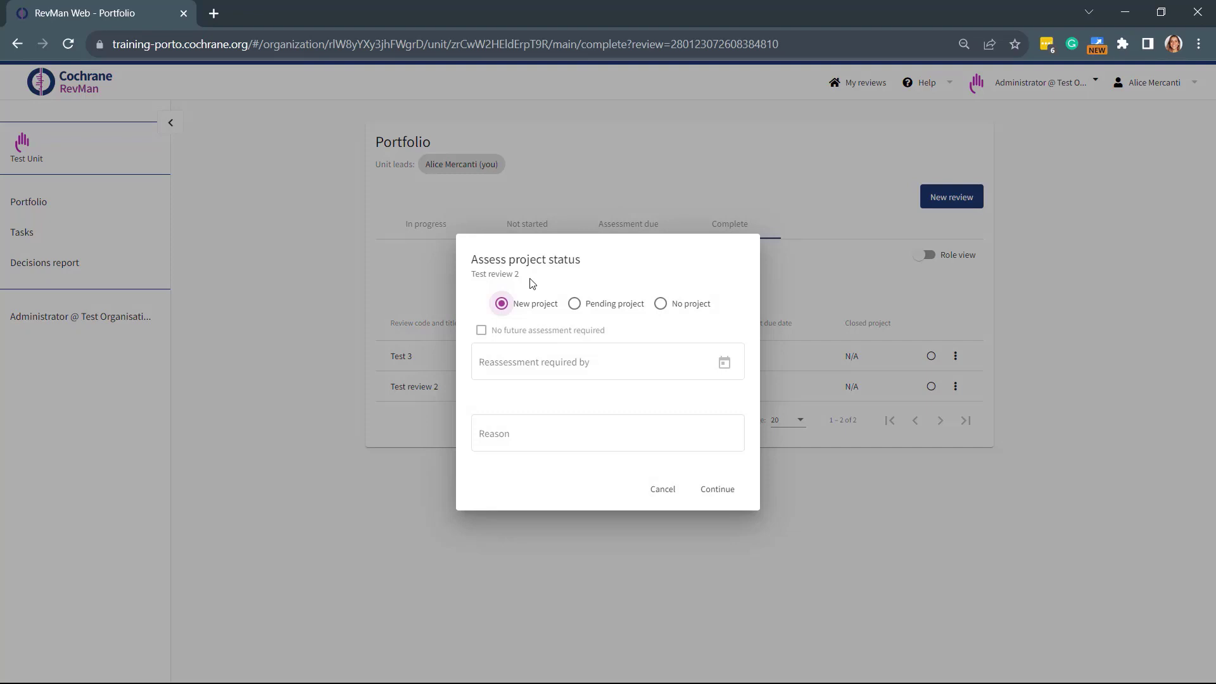
left_click(736, 491)
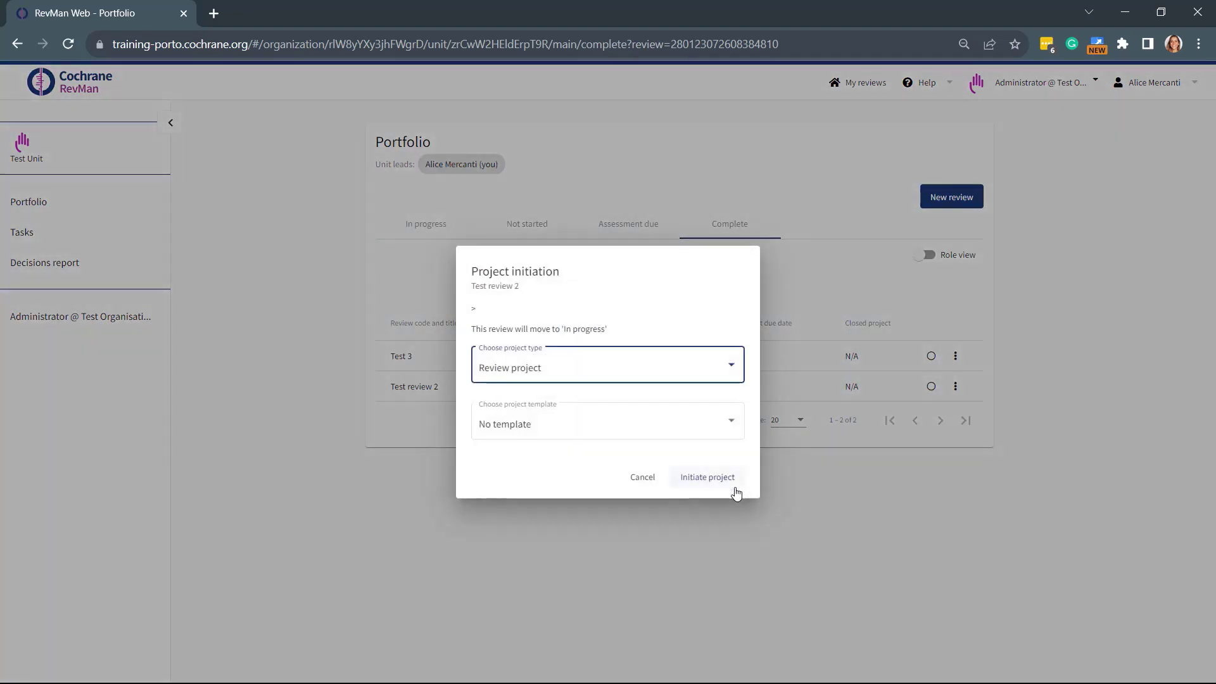
left_click(682, 367)
left_click(683, 396)
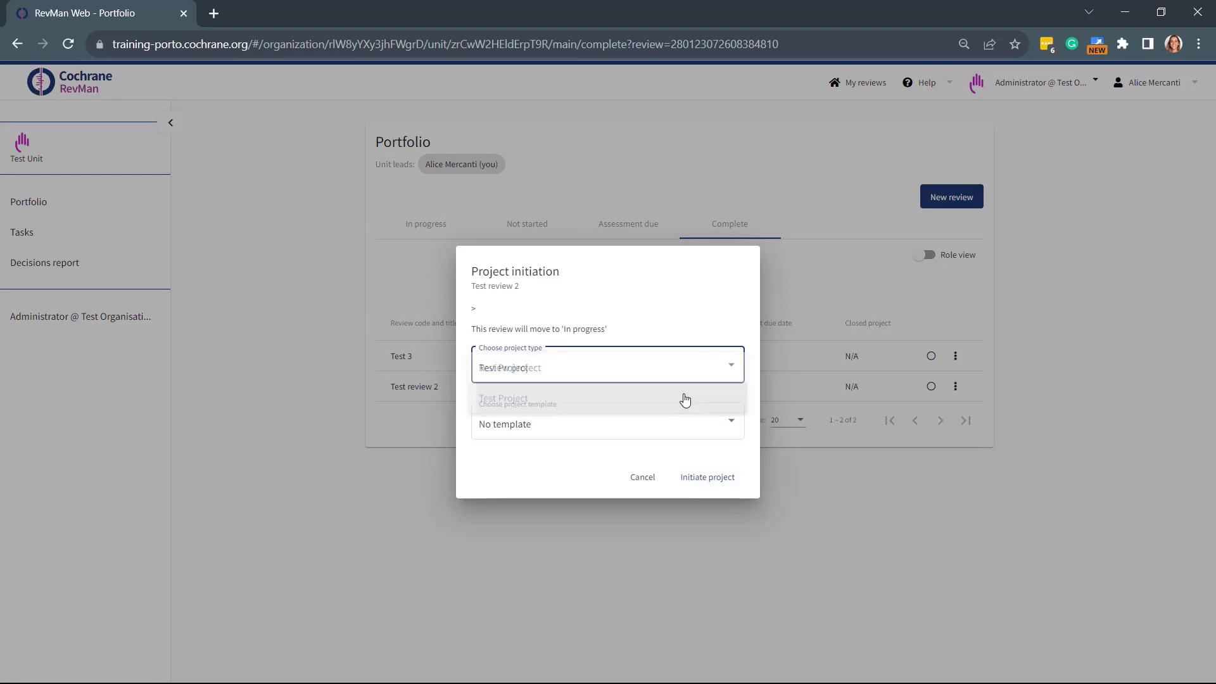
left_click(684, 428)
left_click(679, 455)
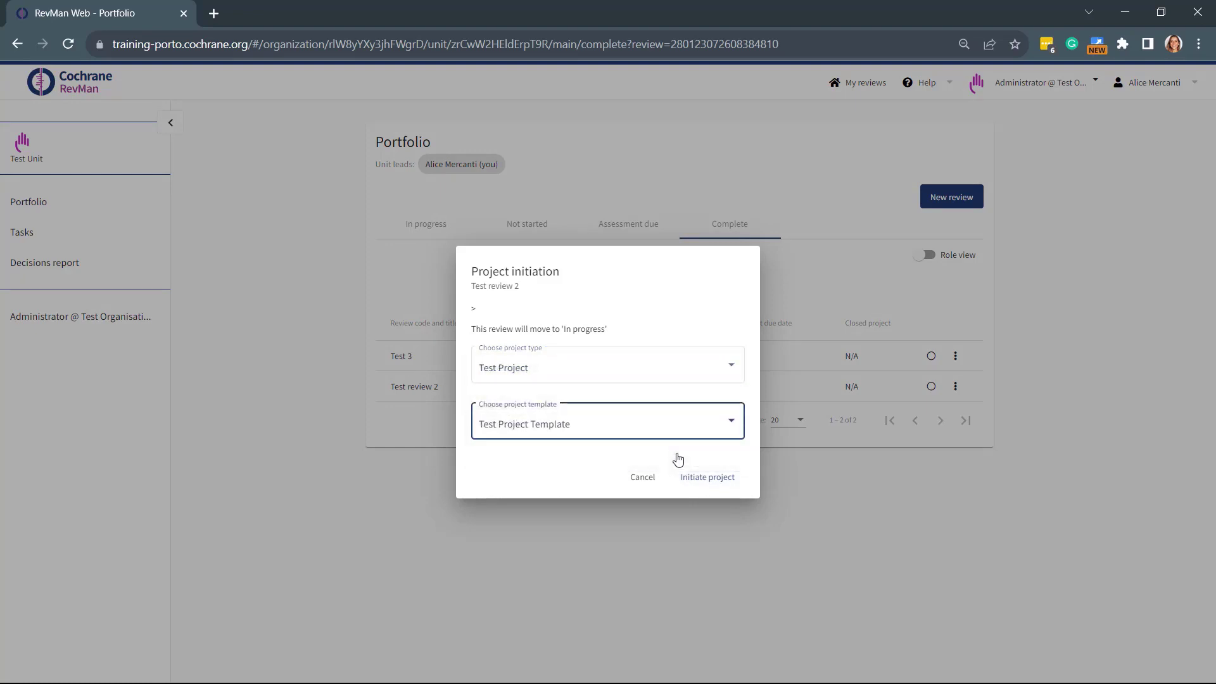
left_click(694, 486)
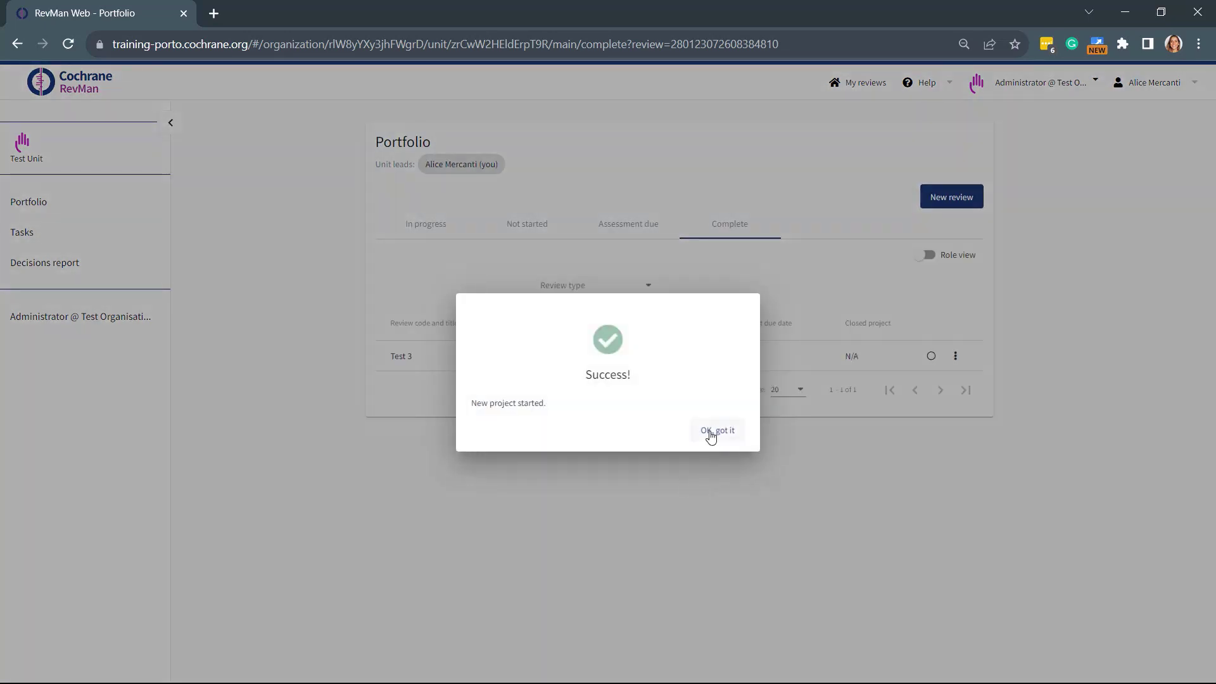
left_click(711, 431)
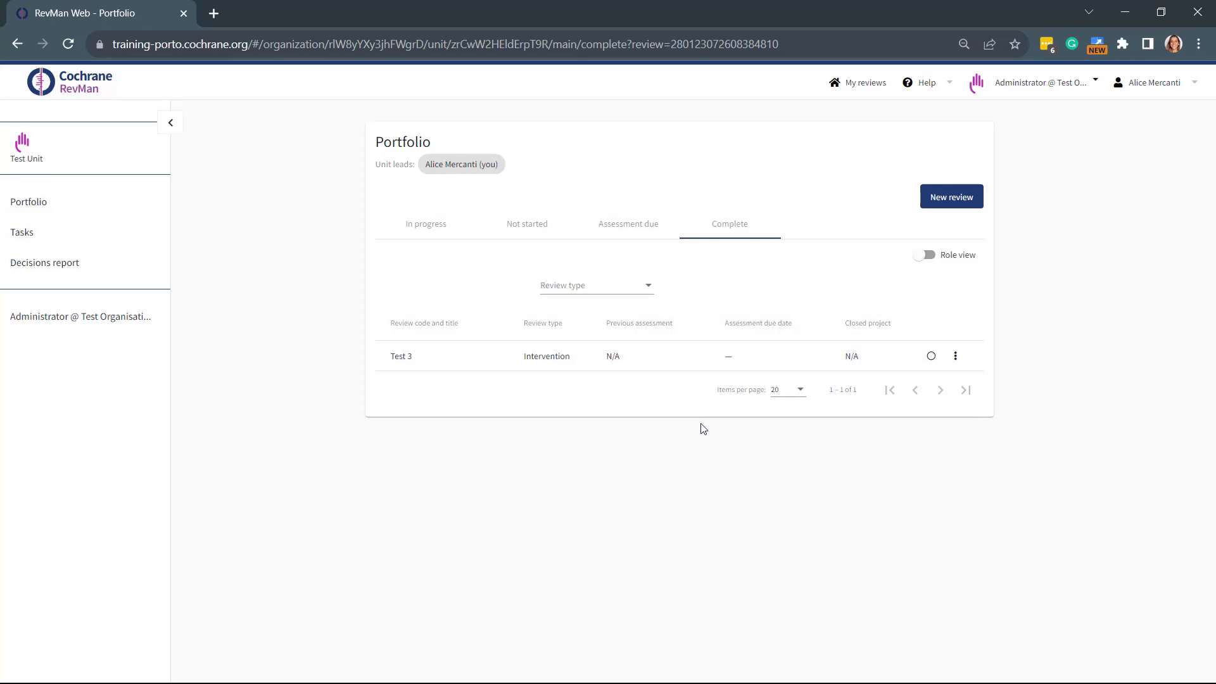
left_click(427, 235)
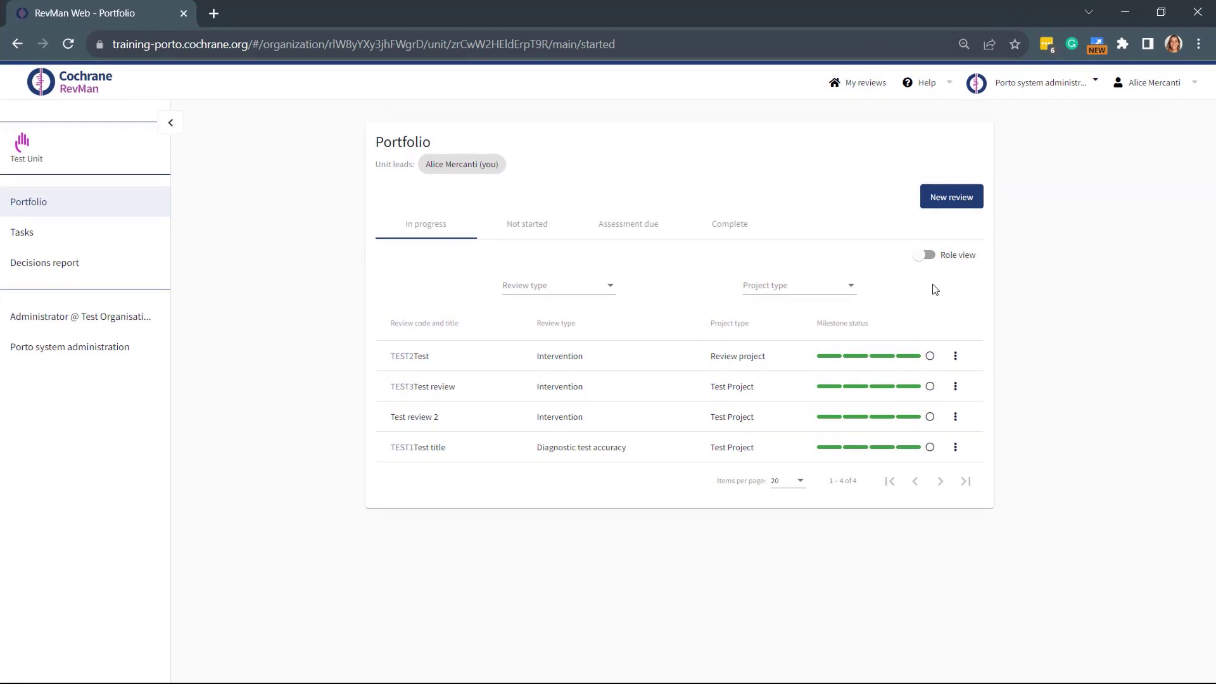
Step: Turn on the Role view toggle to show each review's contact person and authors
left_click(927, 256)
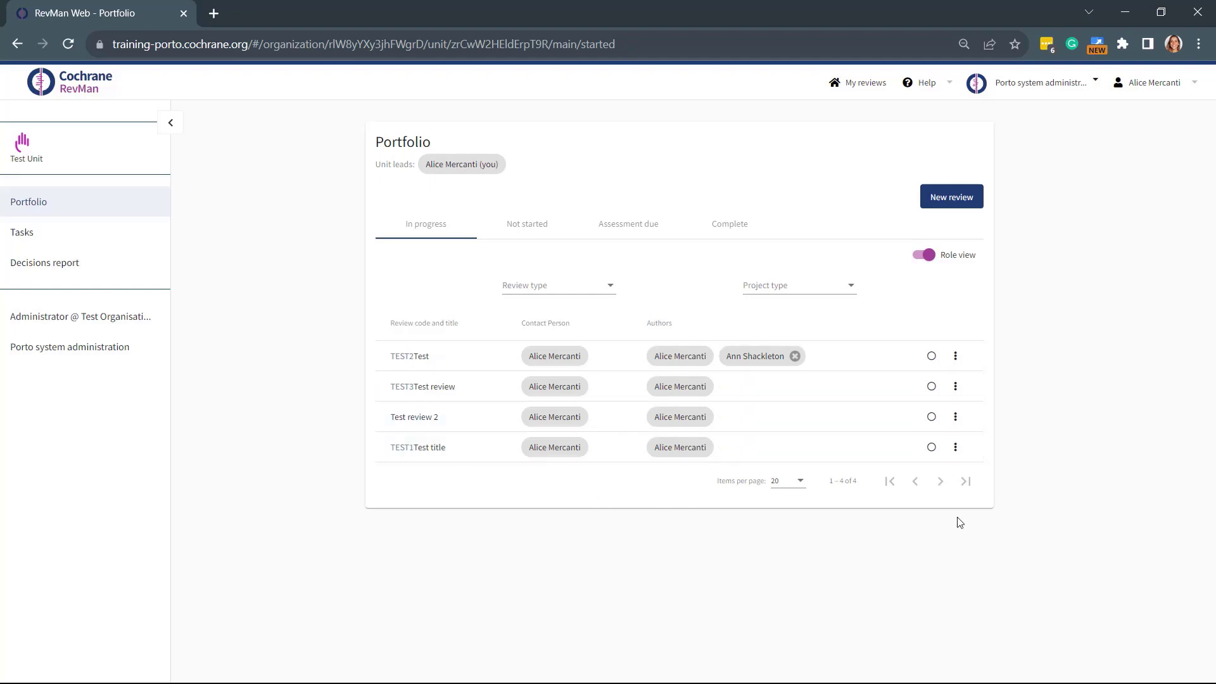
Step: Add an existing registered Test Unit user as an author of Test review
left_click(957, 387)
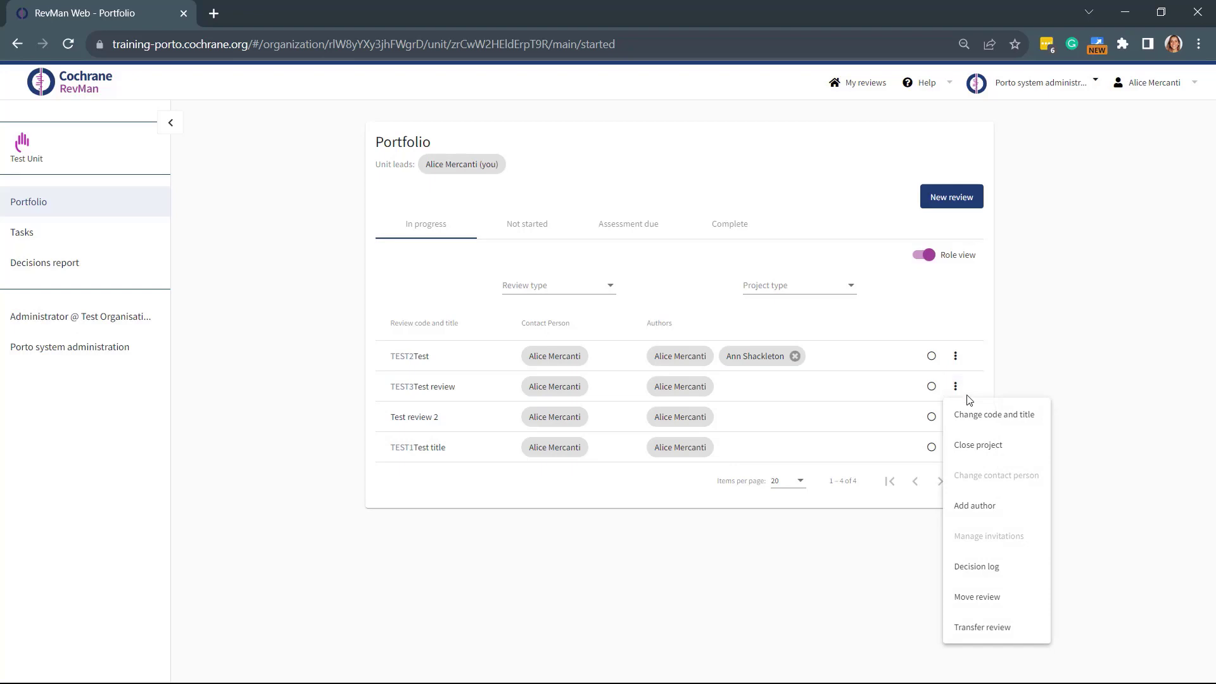
left_click(998, 503)
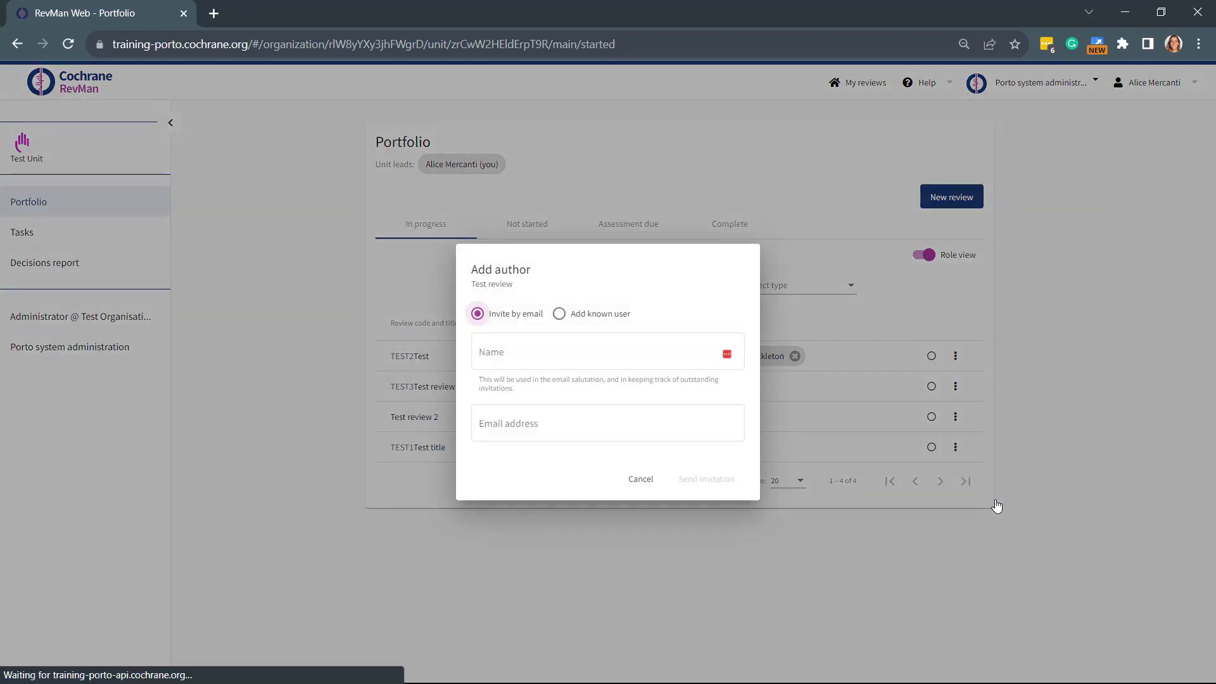
left_click(598, 316)
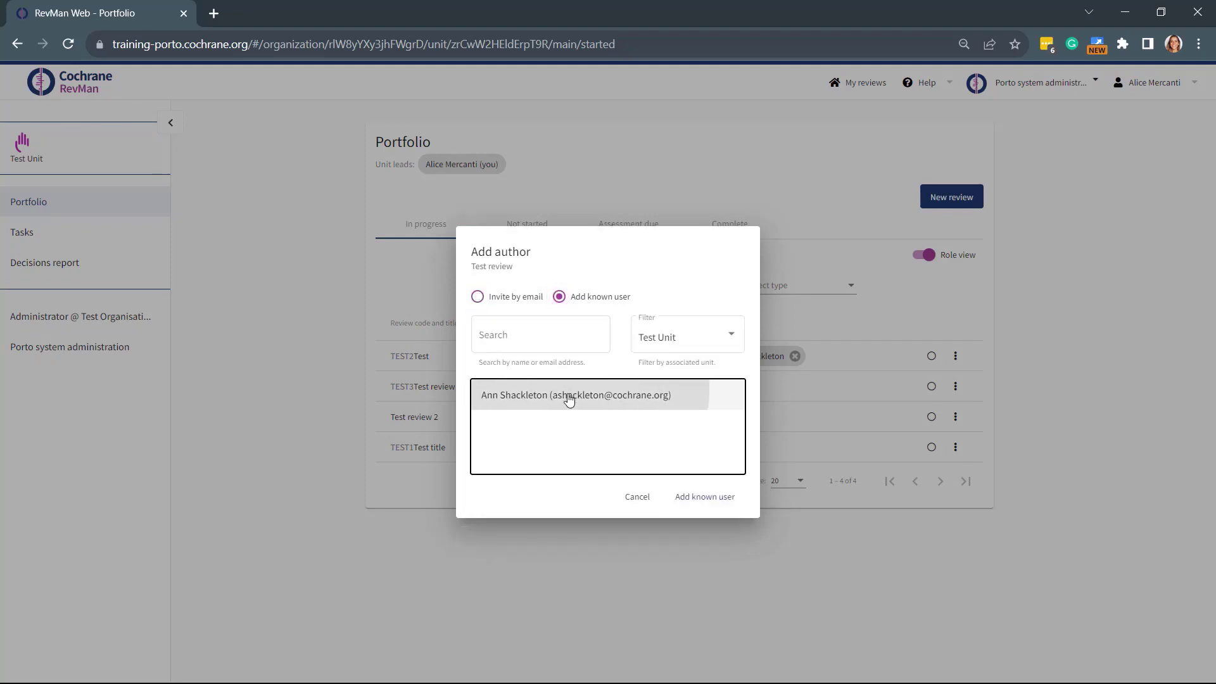
left_click(704, 498)
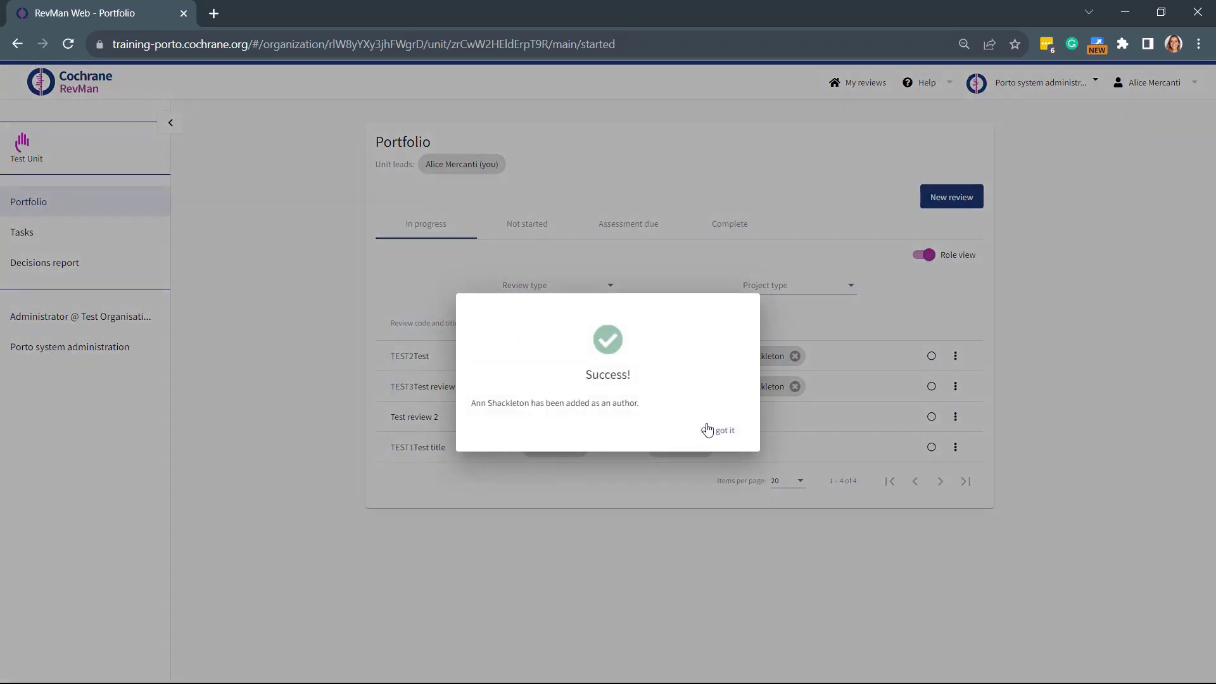
left_click(707, 428)
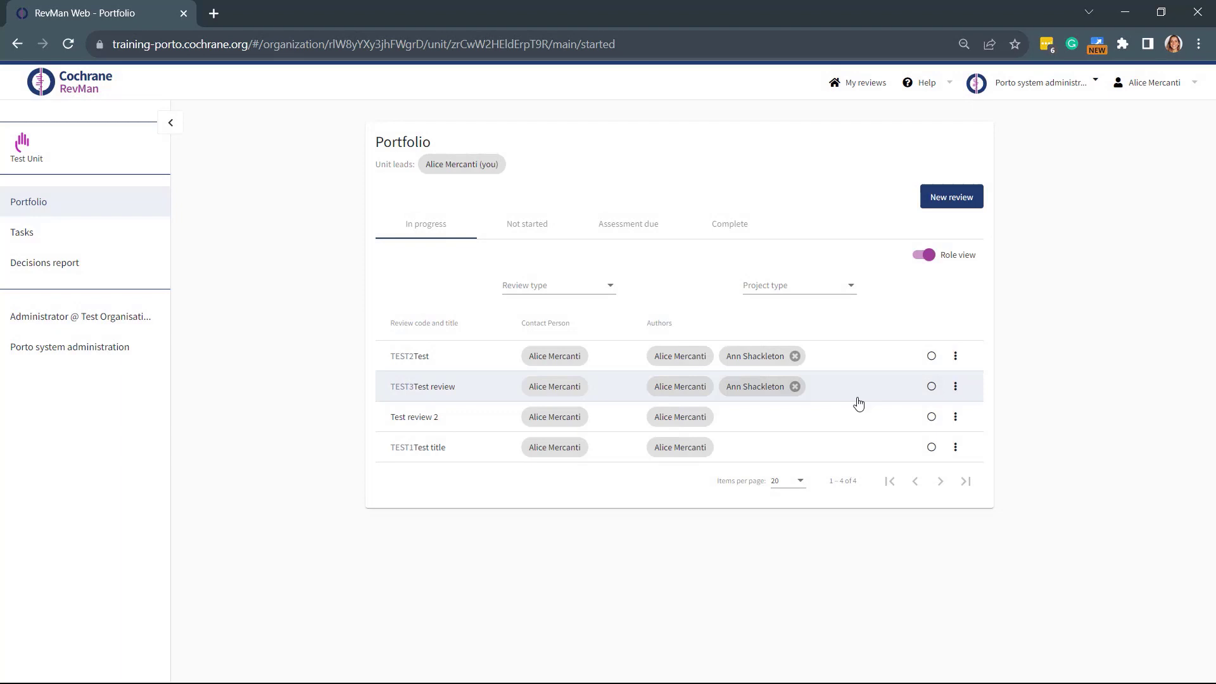
Step: Make the newly added author Test review's contact person and save
left_click(955, 387)
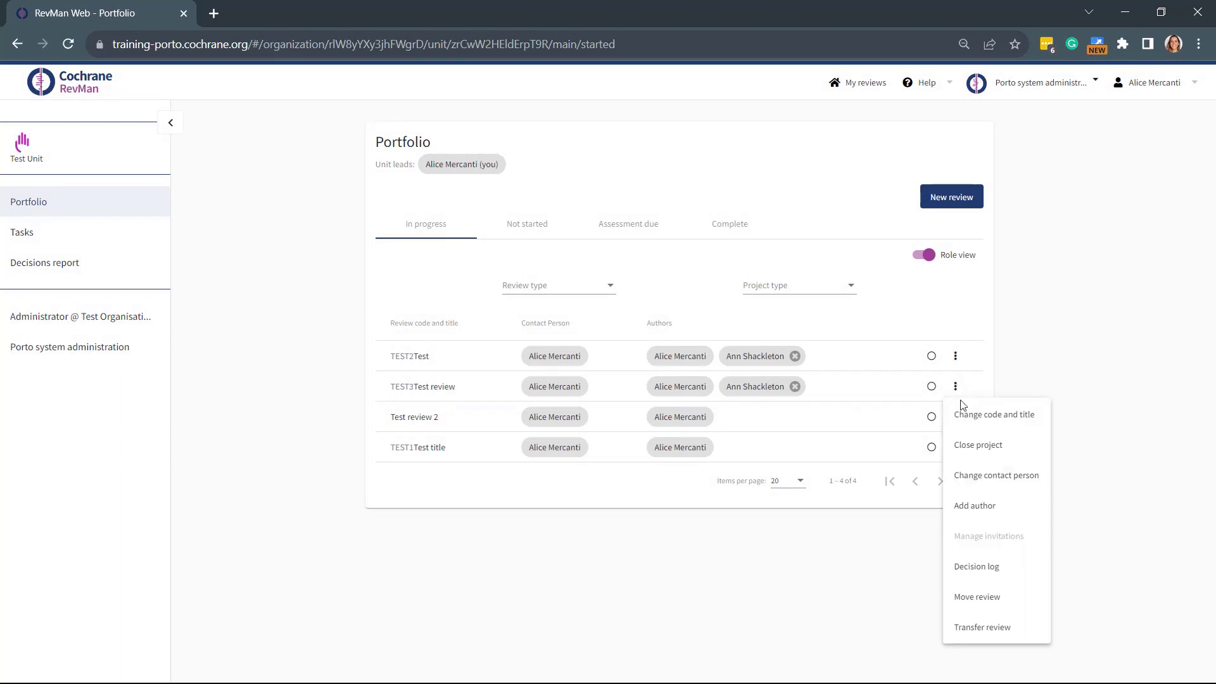
left_click(998, 474)
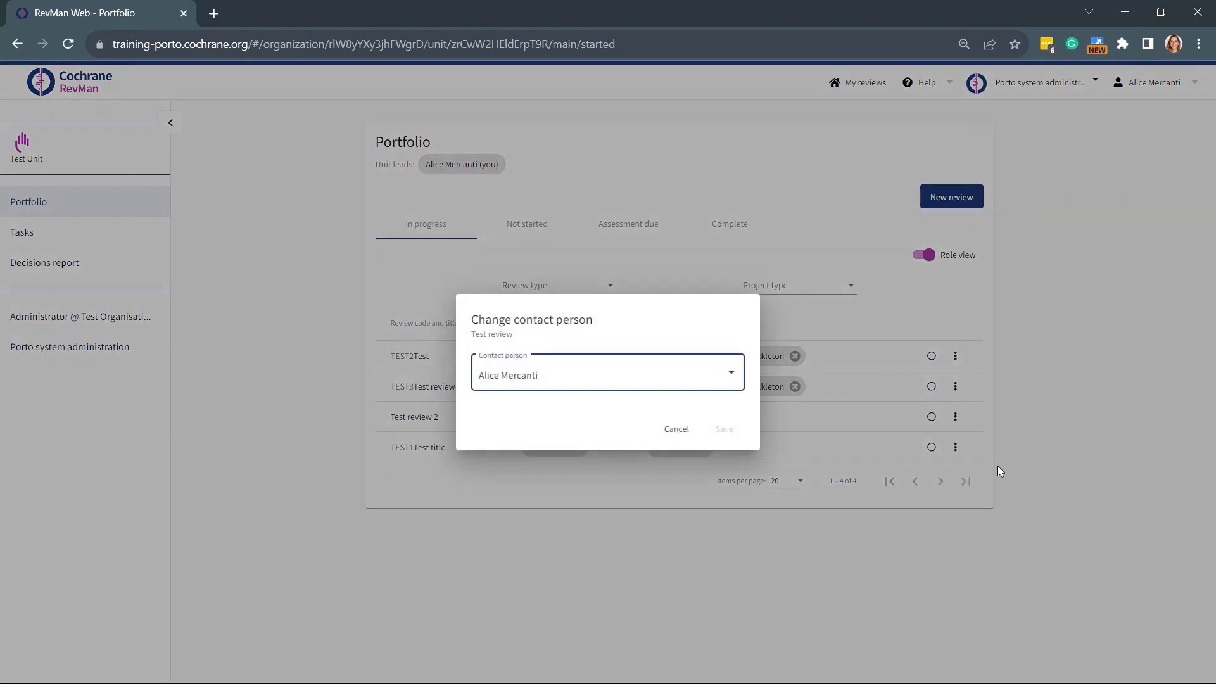
left_click(693, 377)
left_click(704, 407)
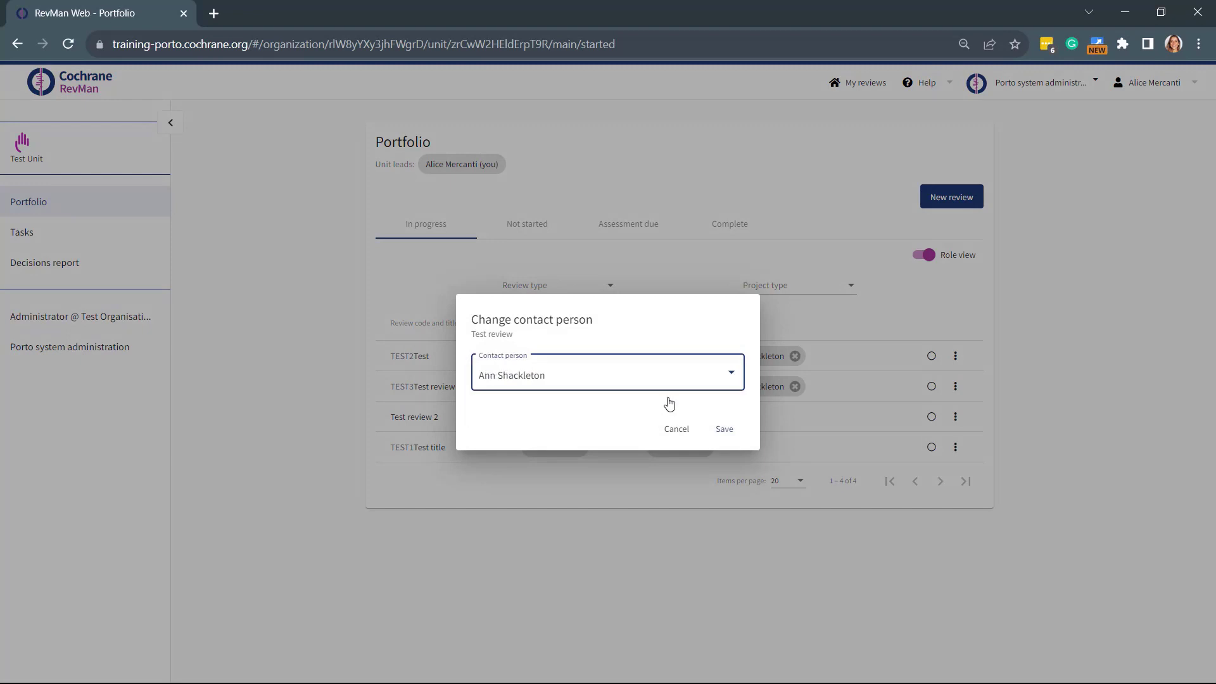
left_click(722, 429)
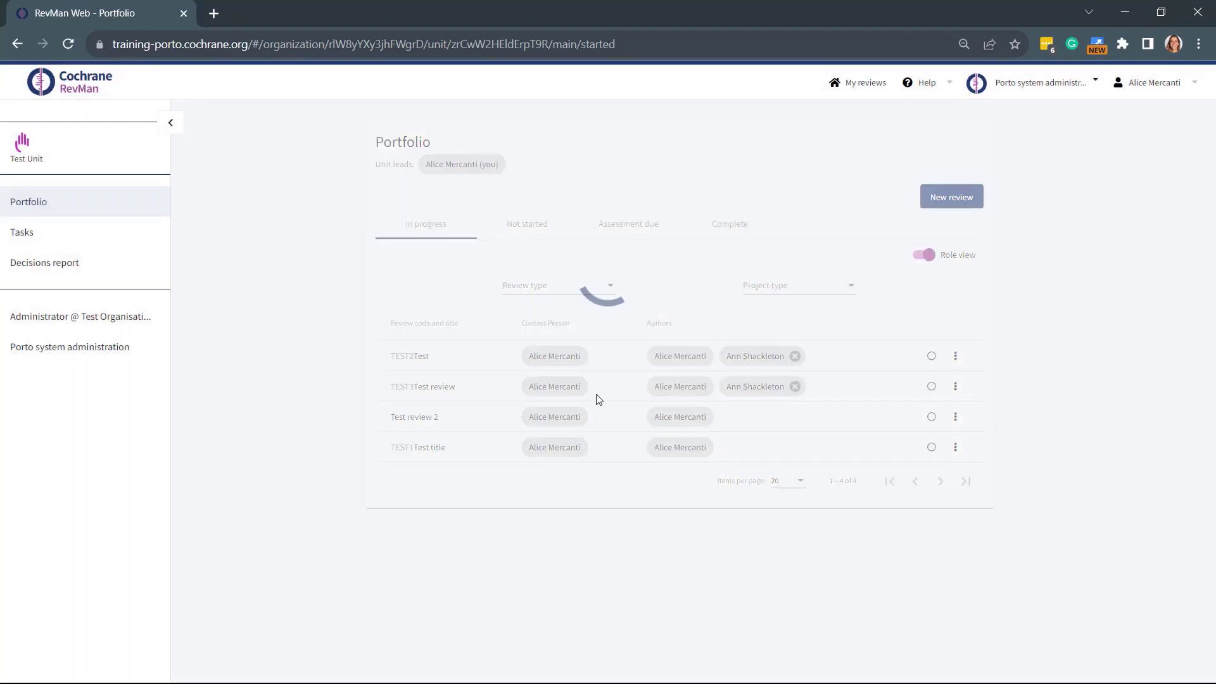
Step: Open the Help dropdown in the top bar
left_click(937, 86)
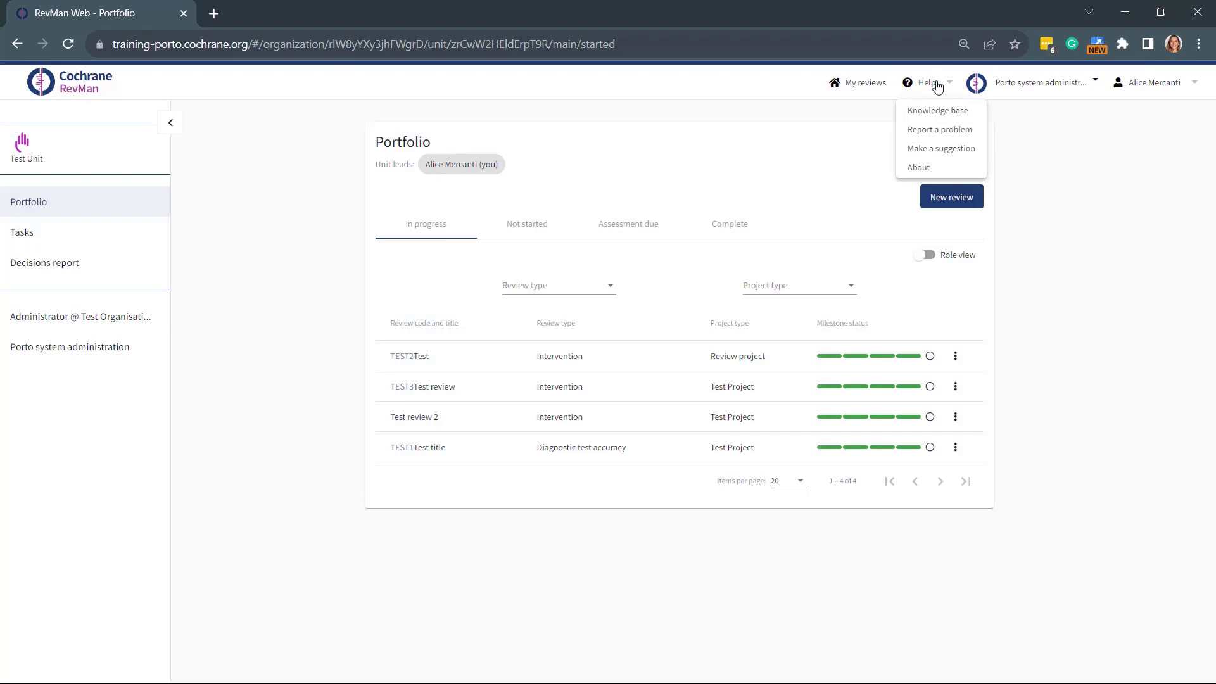